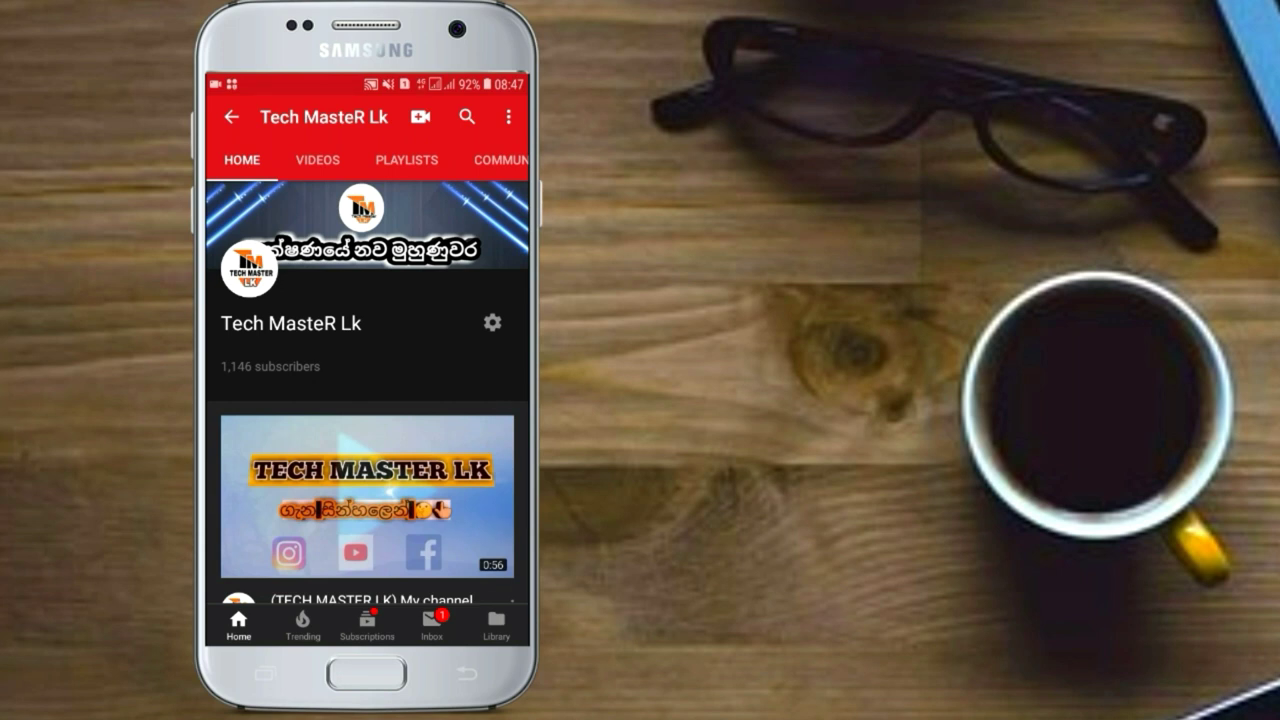
# - Scroll down the Tech MasteR Lk YouTube channel page
pyautogui.scroll(-1, 367, 400)
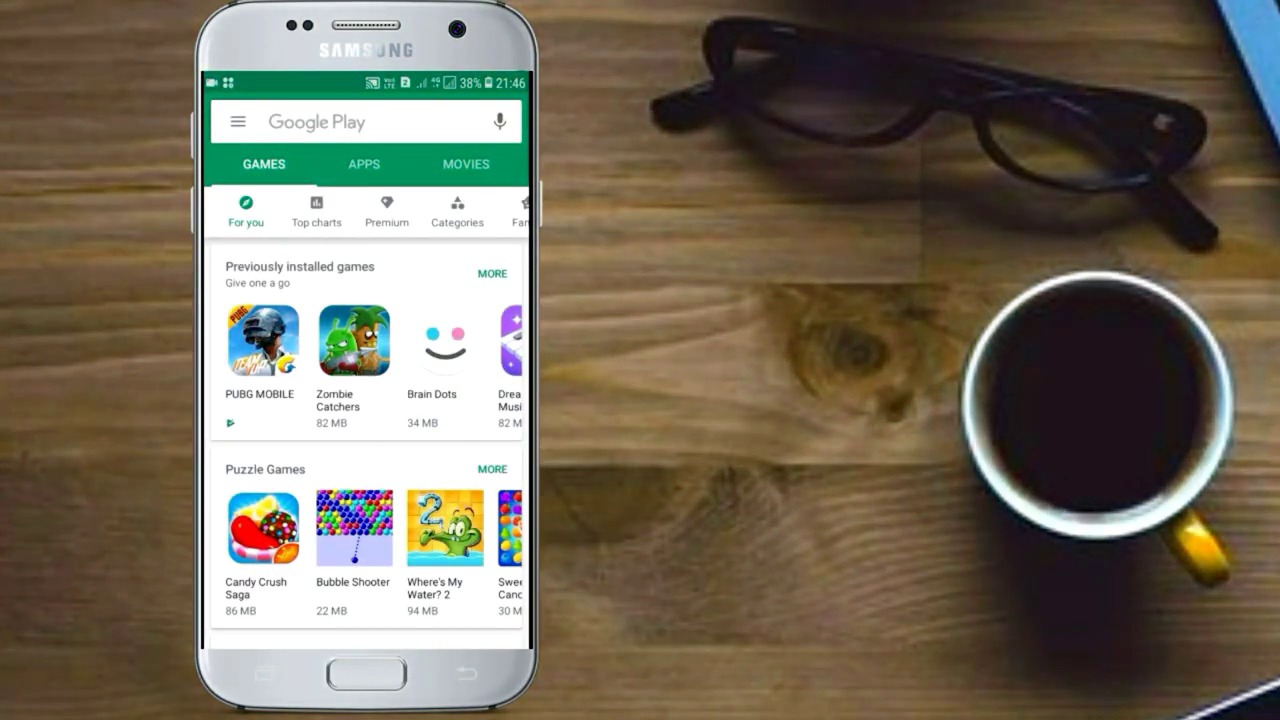
# - Search the Play Store for 'tunnelbear' and install the TunnelBear VPN app
pyautogui.click(316, 121)
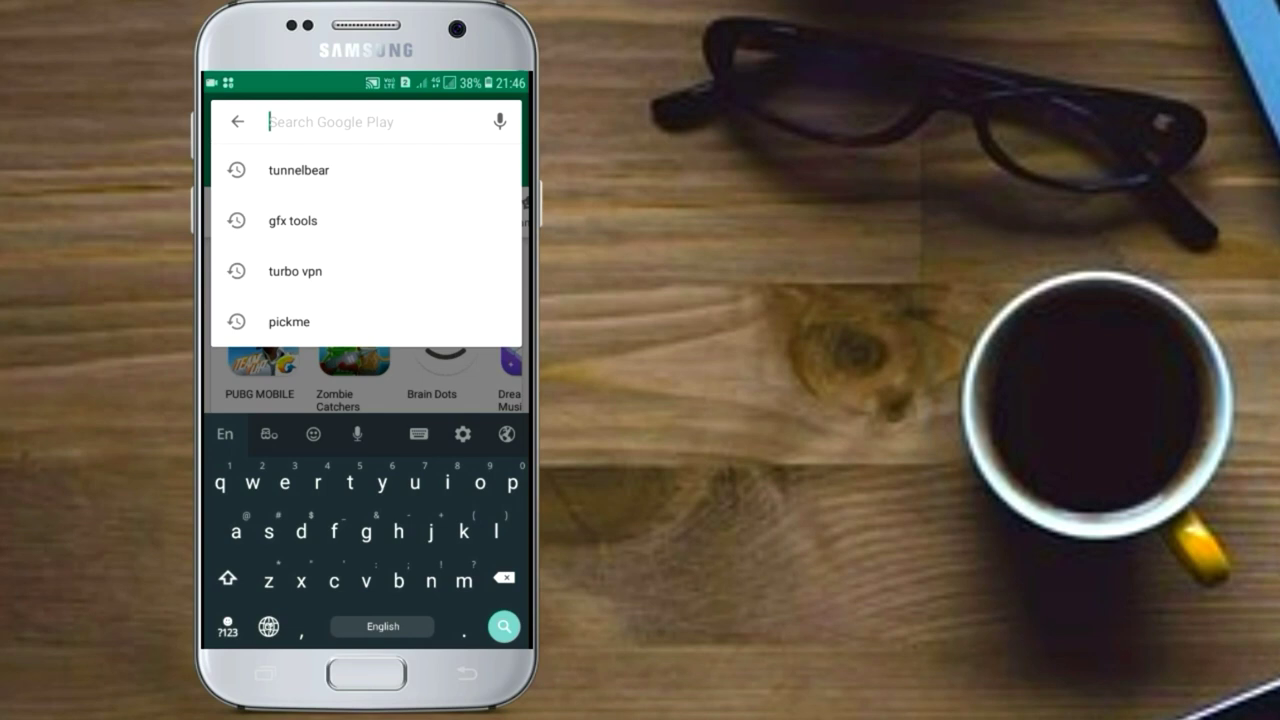
pyautogui.click(390, 167)
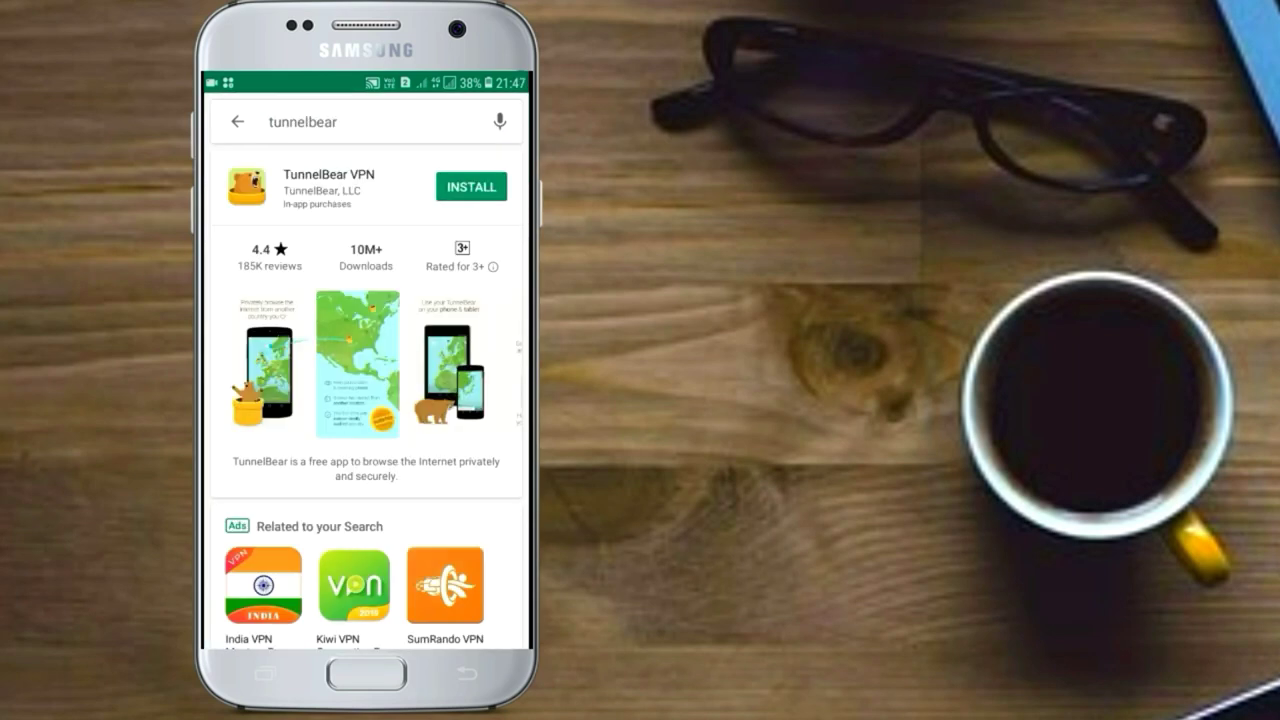
pyautogui.moveTo(417, 425); pyautogui.dragTo(250, 395)
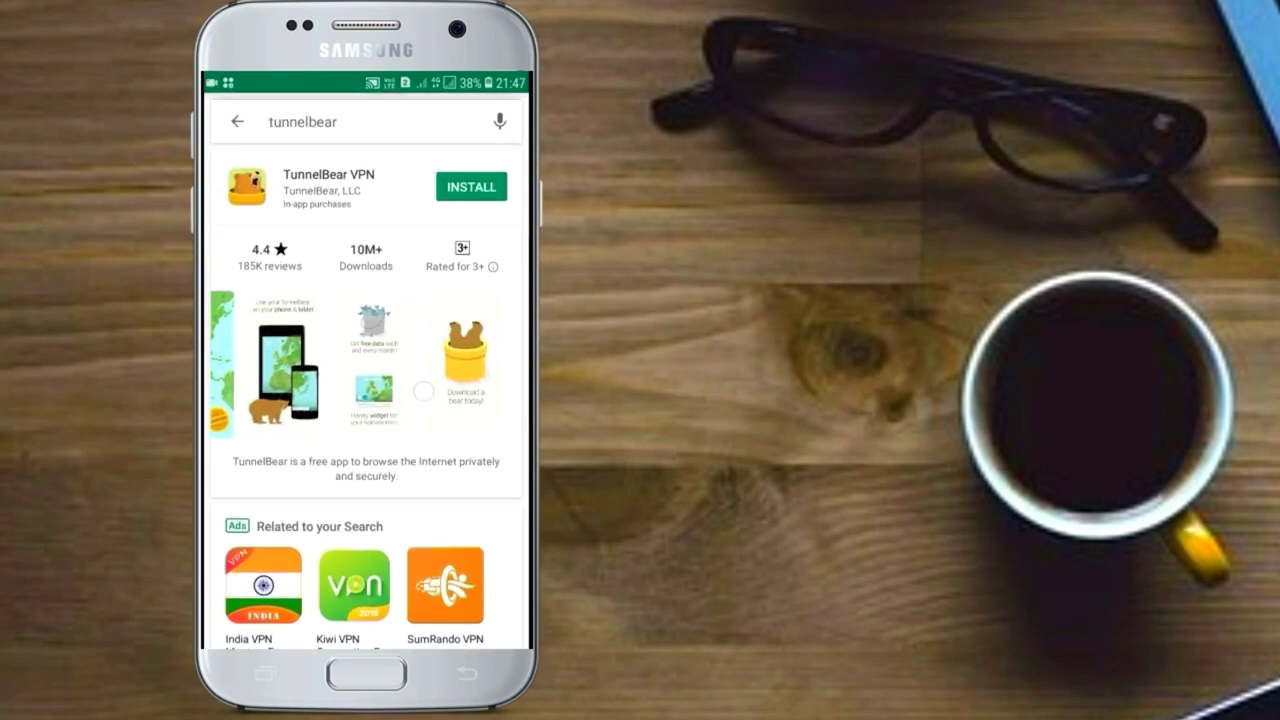
pyautogui.click(471, 186)
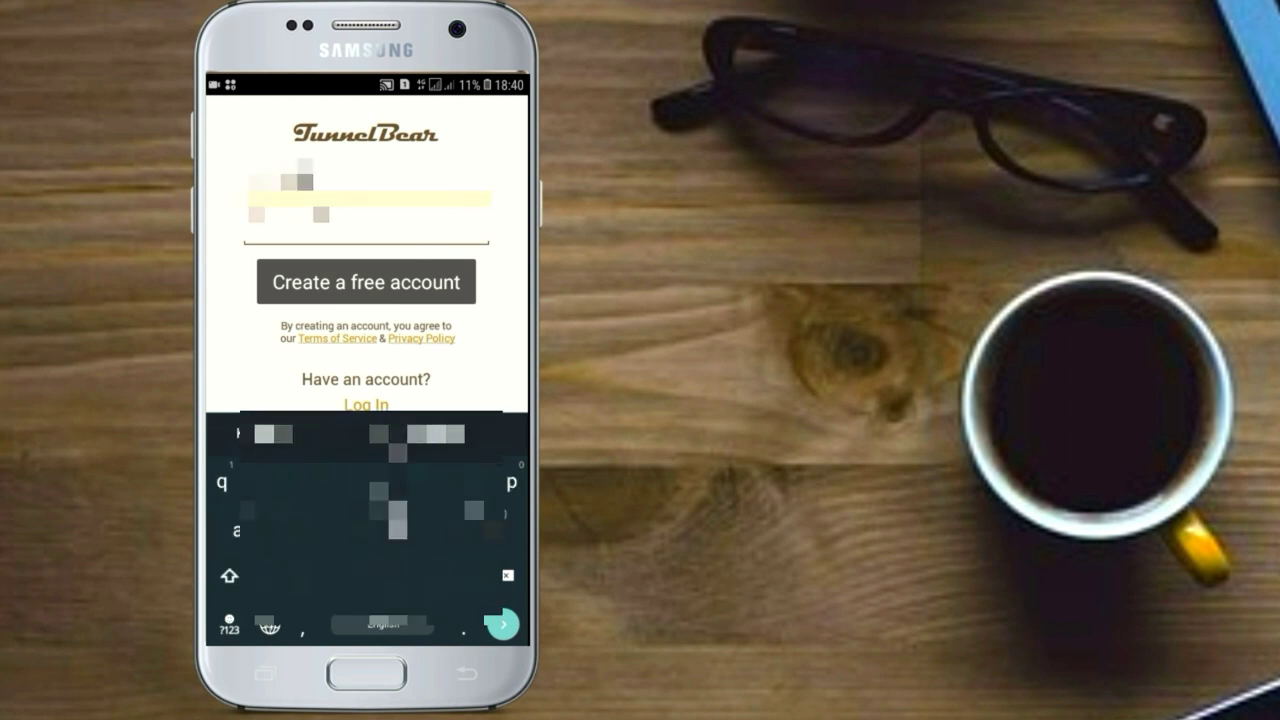
# - Enter the account email address in TunnelBear's sign-up field, then go to Gmail
pyautogui.write('mail')
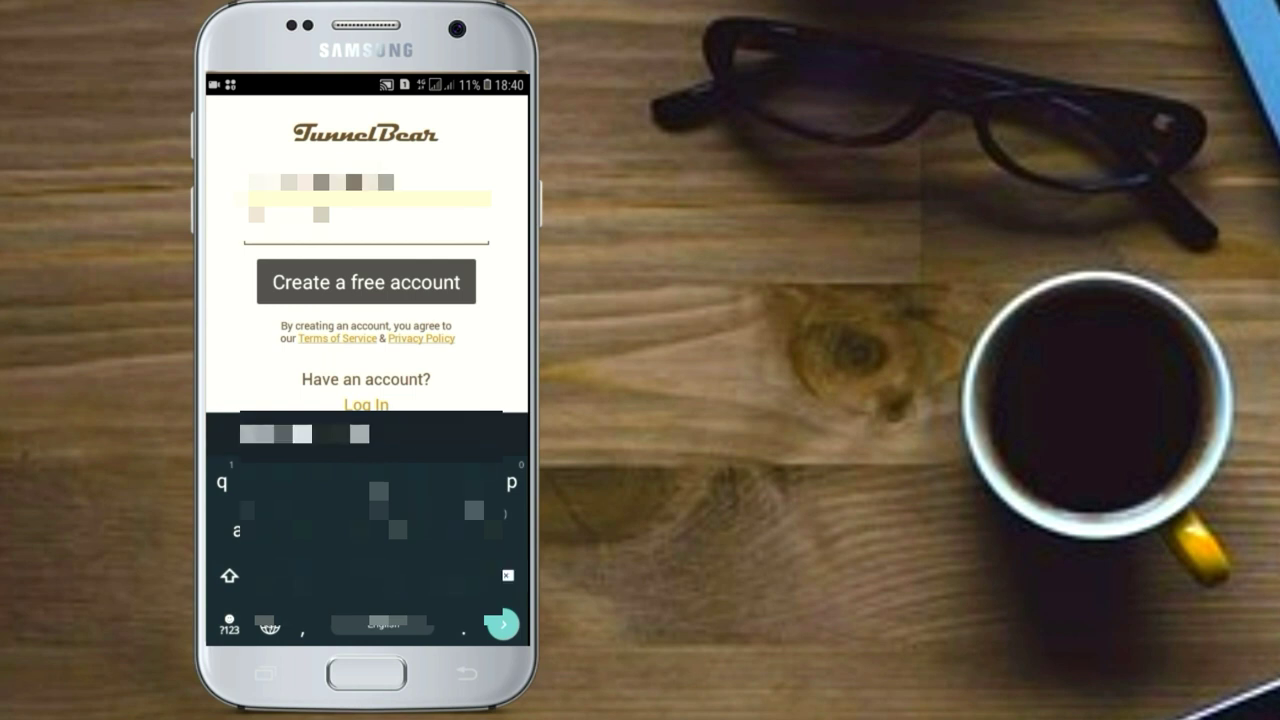
pyautogui.click(229, 625)
pyautogui.write('@')
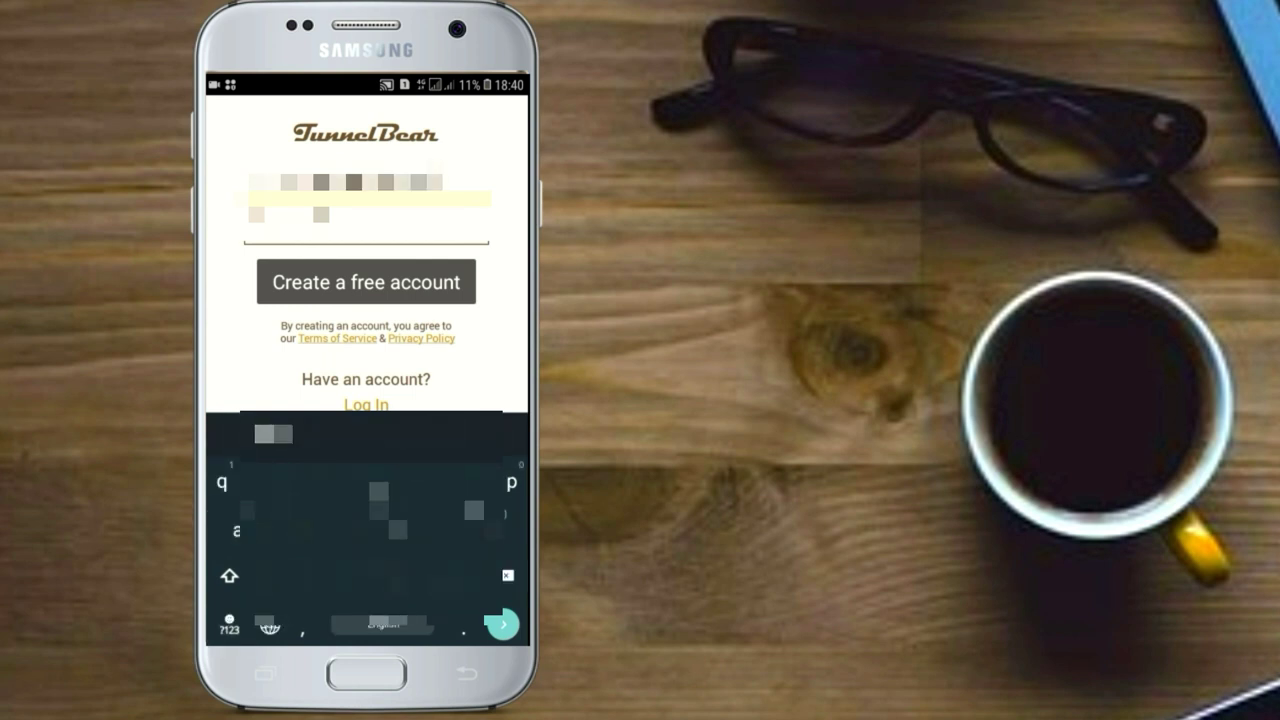
pyautogui.write('.com')
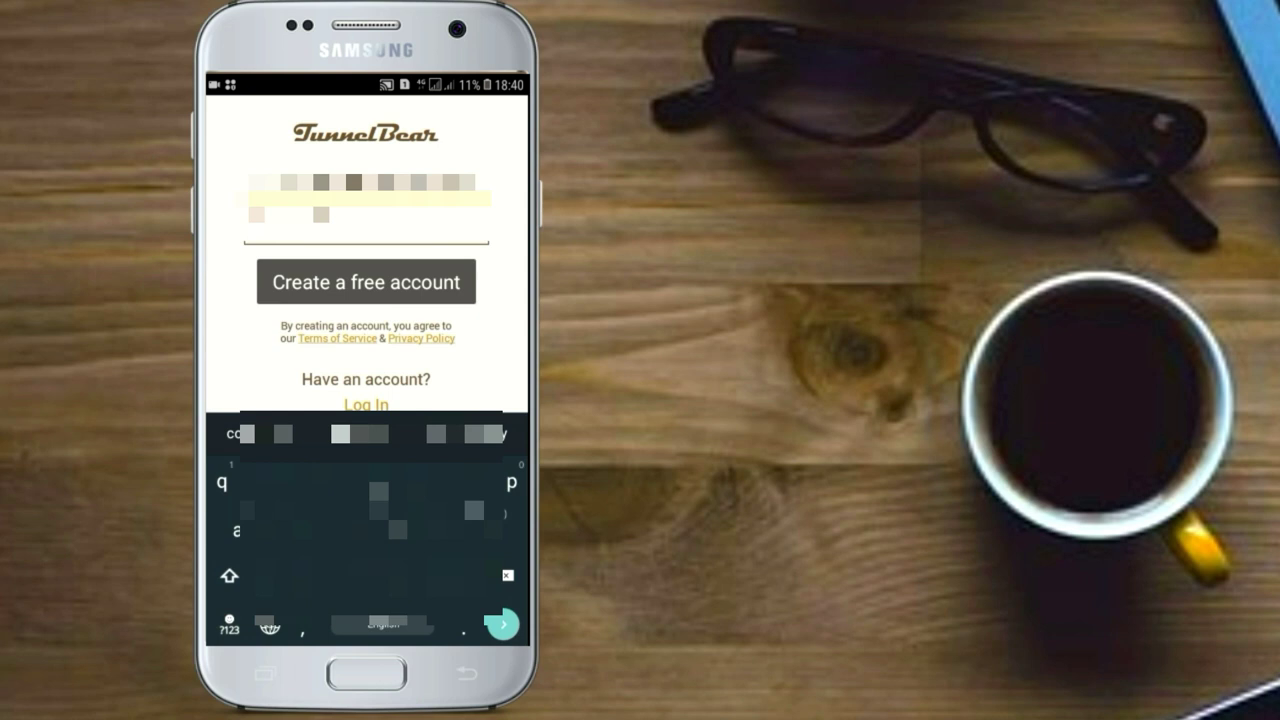
pyautogui.write('a')
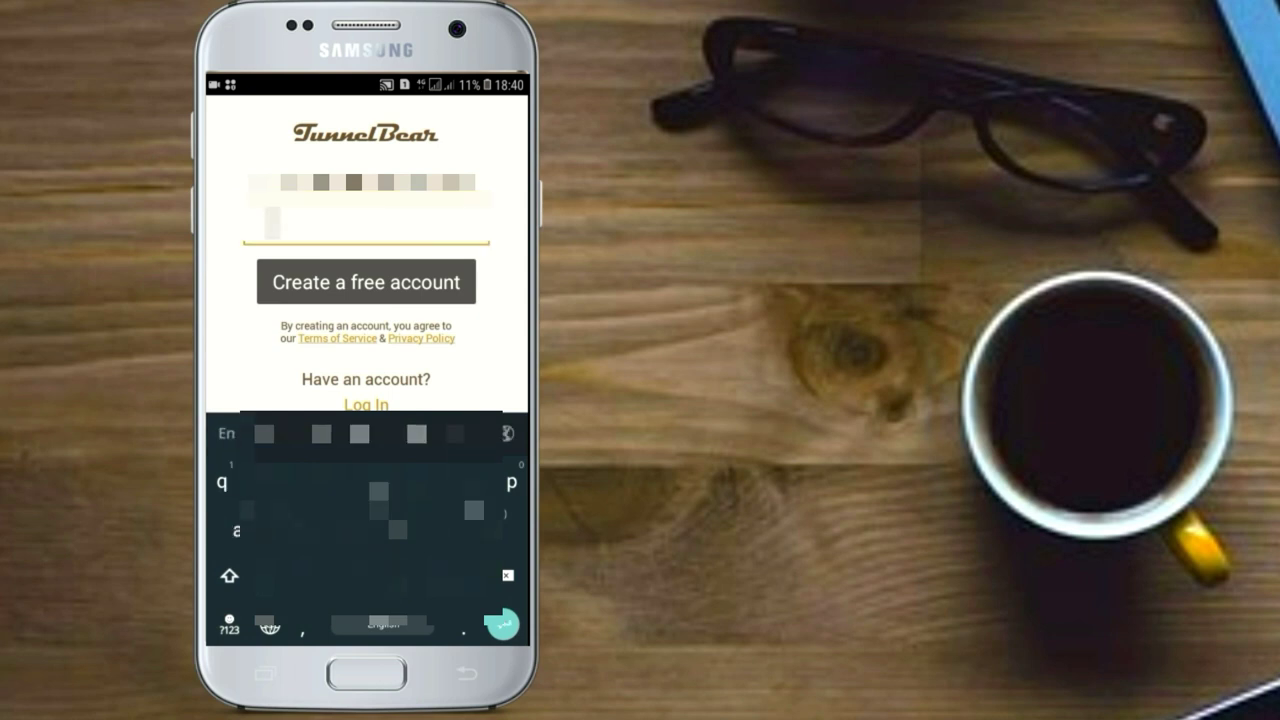
pyautogui.write('ejf')
pyautogui.click(229, 624)
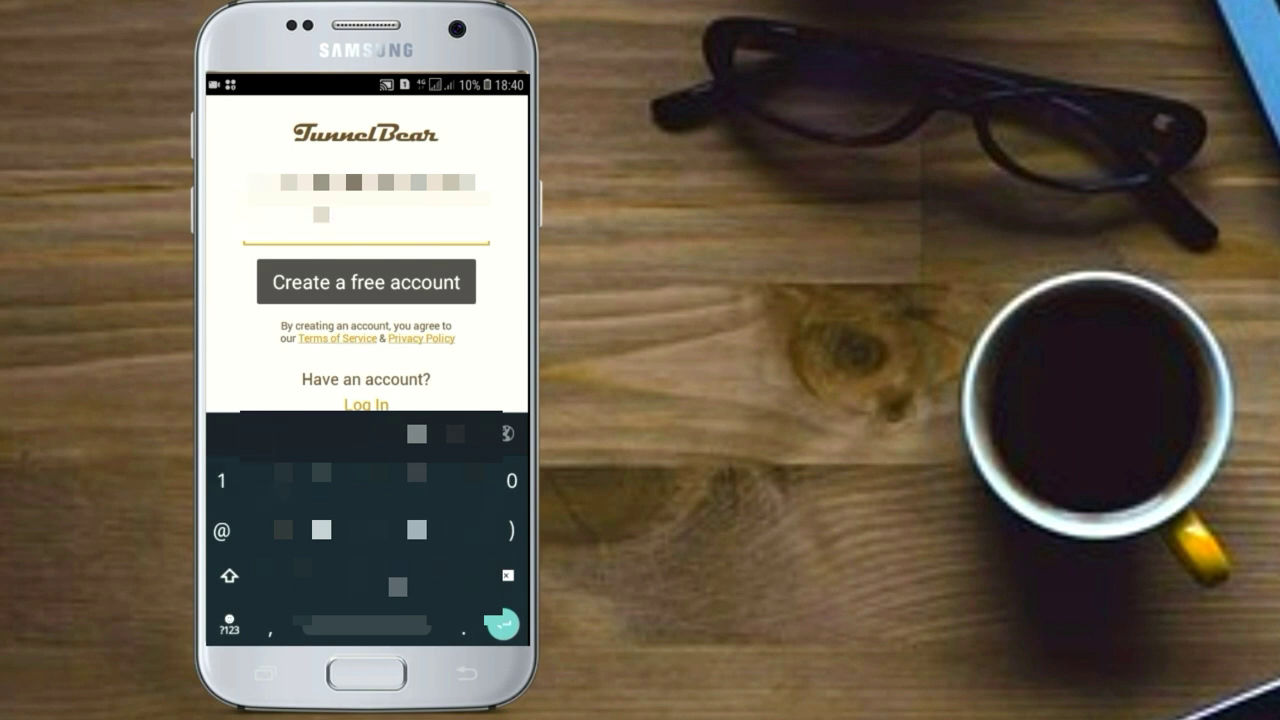
pyautogui.press('Escape')
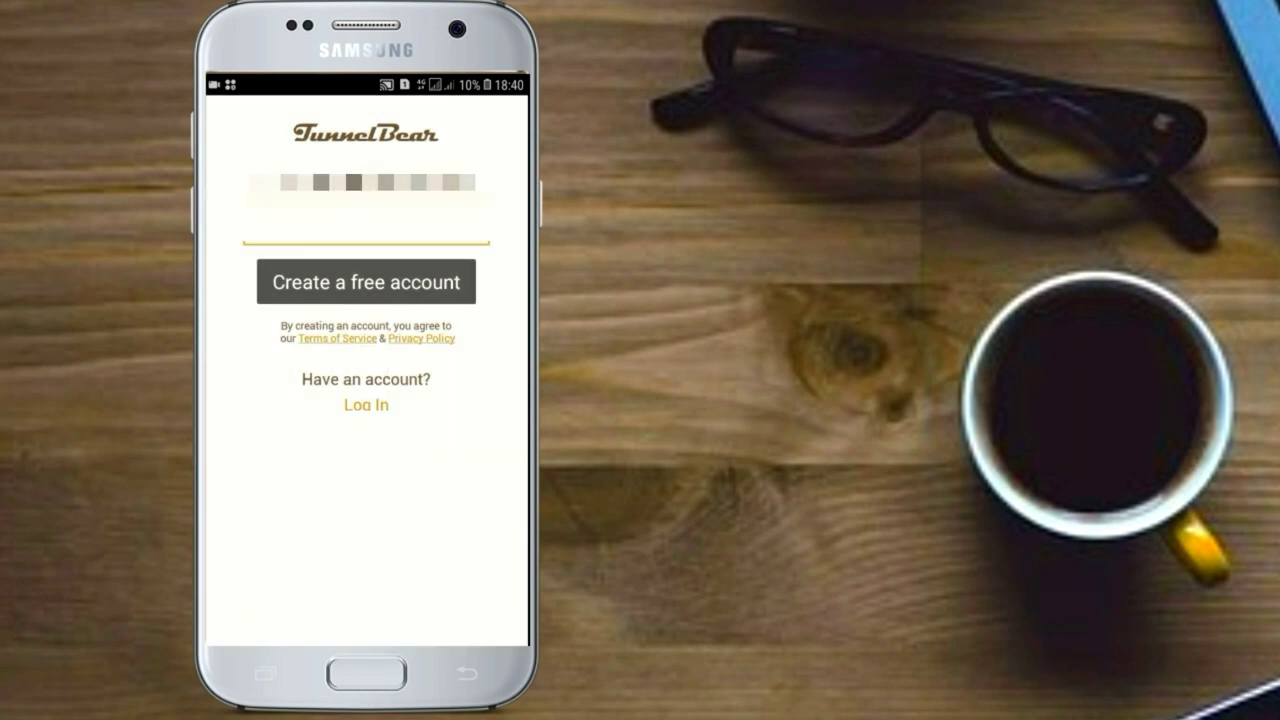
pyautogui.click(398, 236)
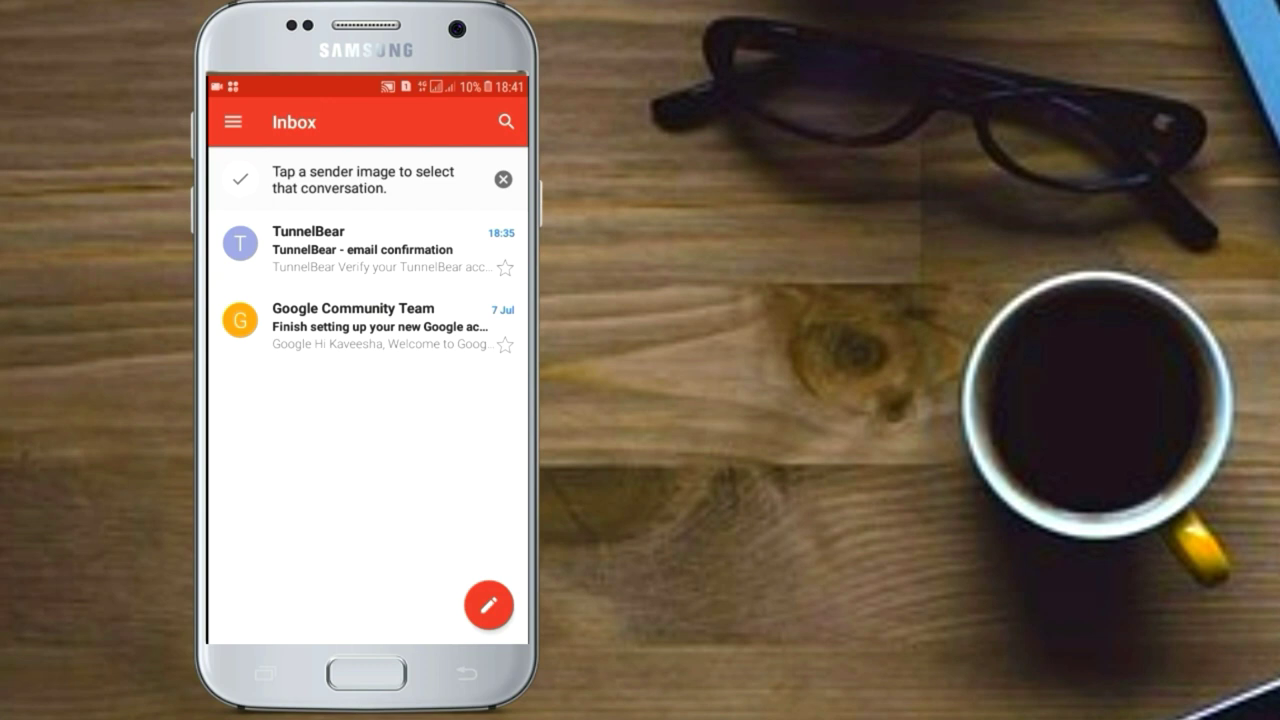
# - Open the 'TunnelBear - email confirmation' email and use its 'Verify my account' button
pyautogui.click(380, 249)
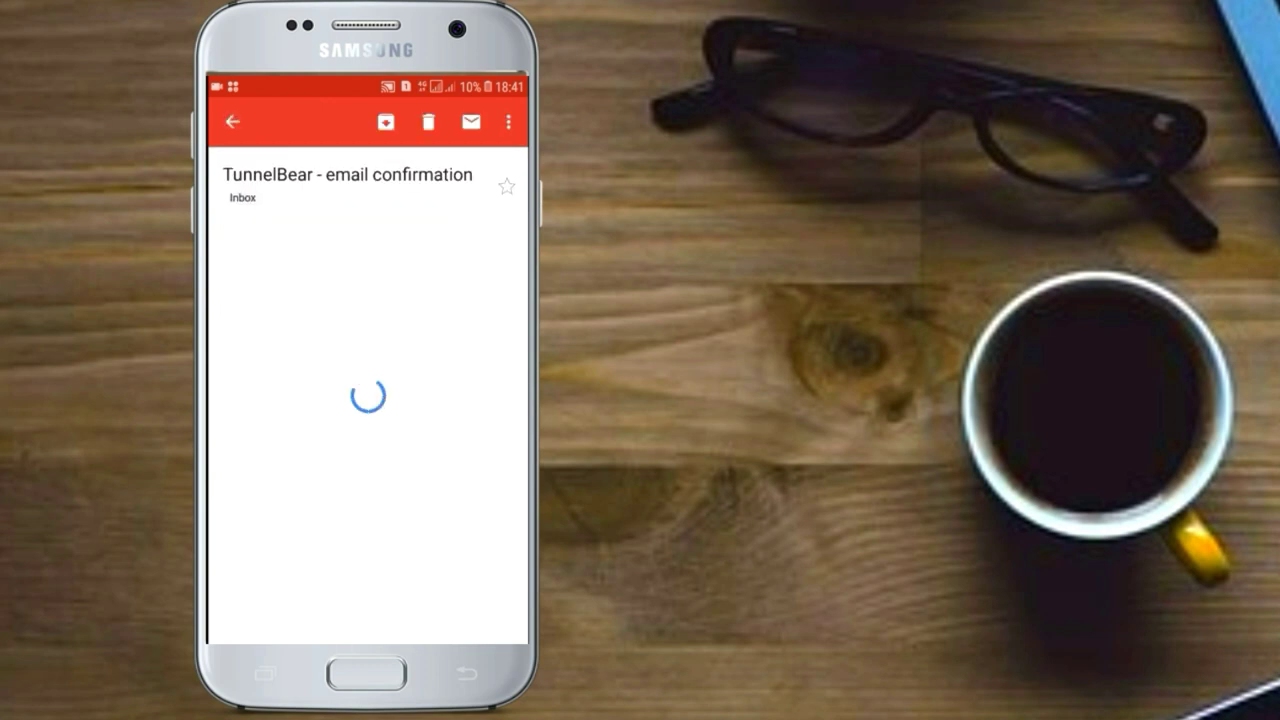
pyautogui.scroll(-1, 375, 394)
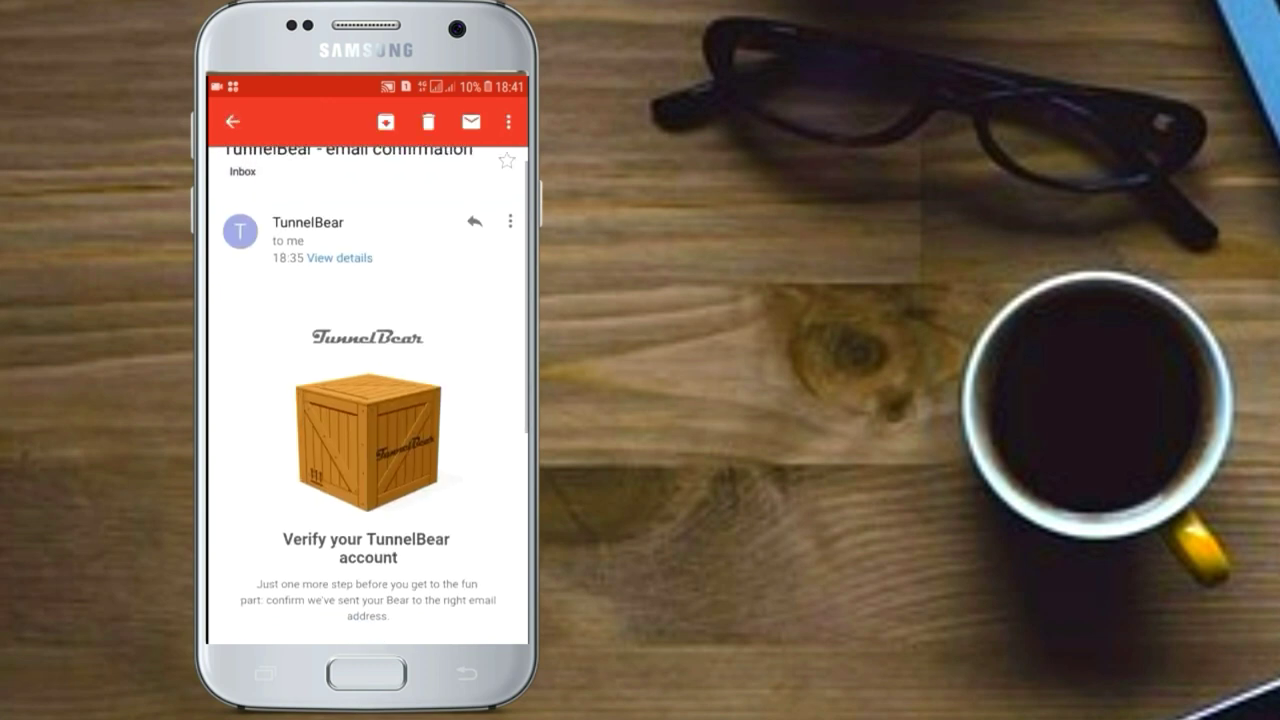
pyautogui.scroll(-3, 368, 394)
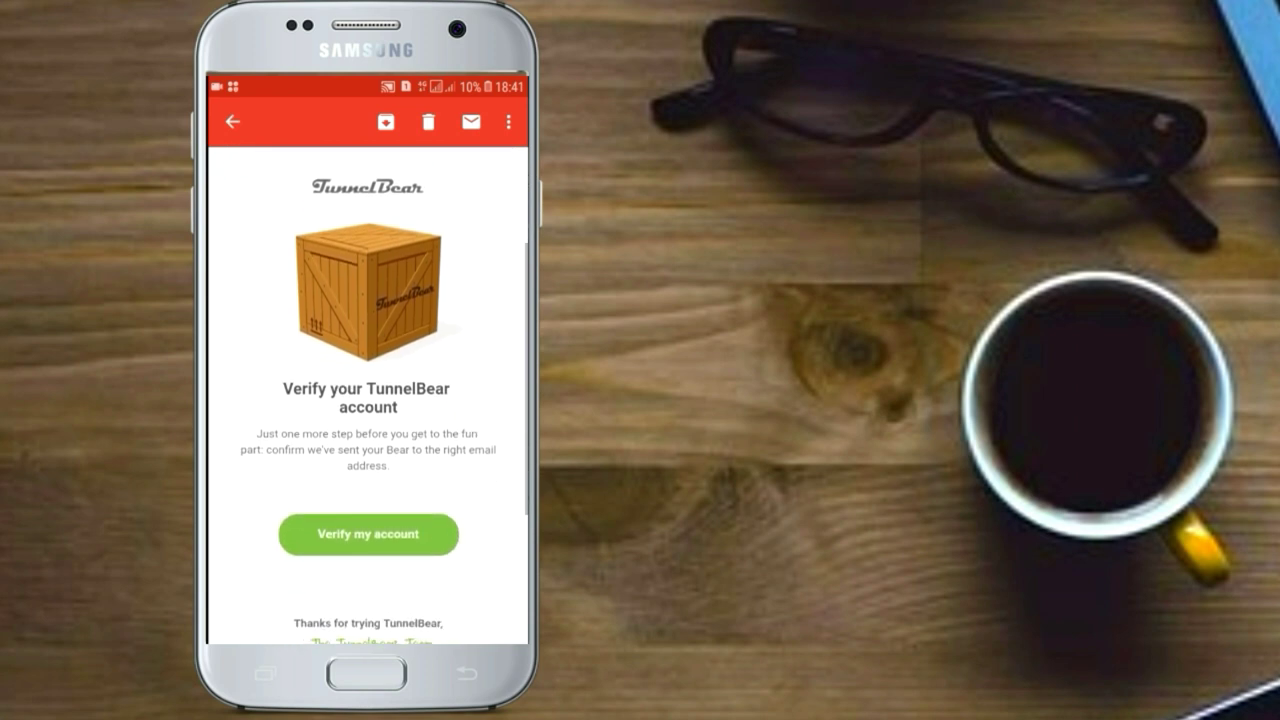
pyautogui.scroll(-2, 376, 394)
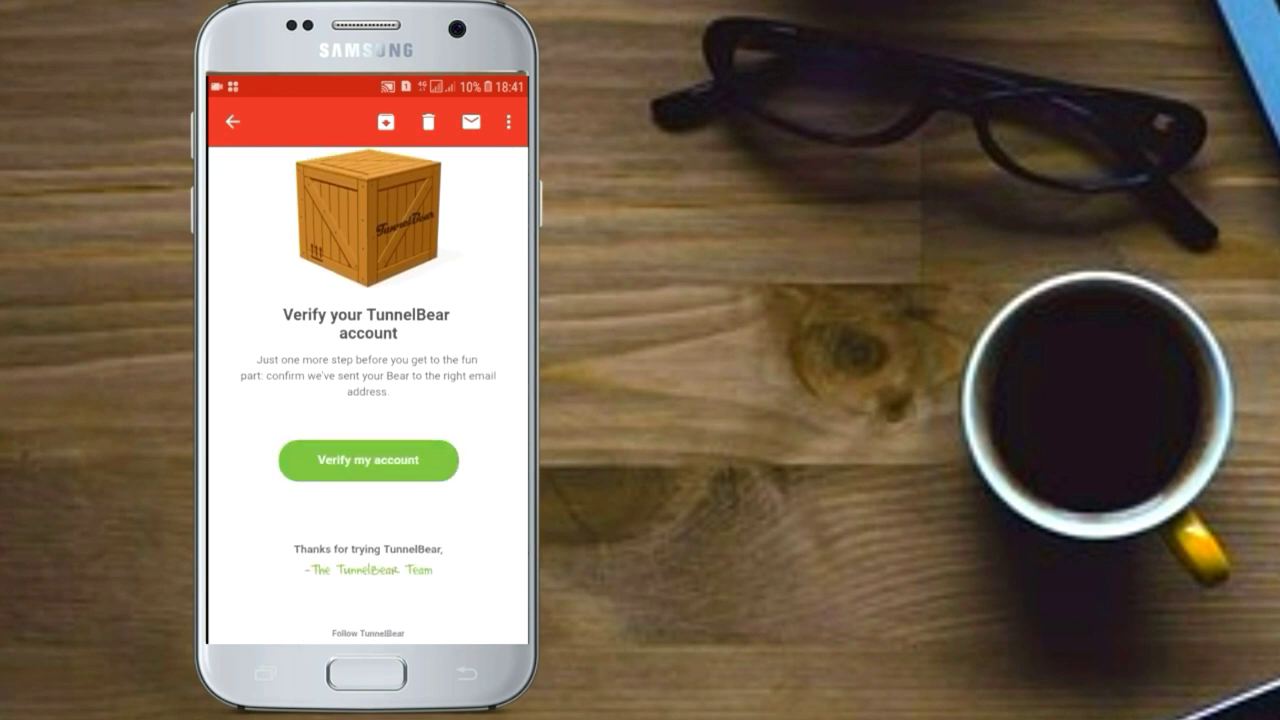
pyautogui.click(368, 460)
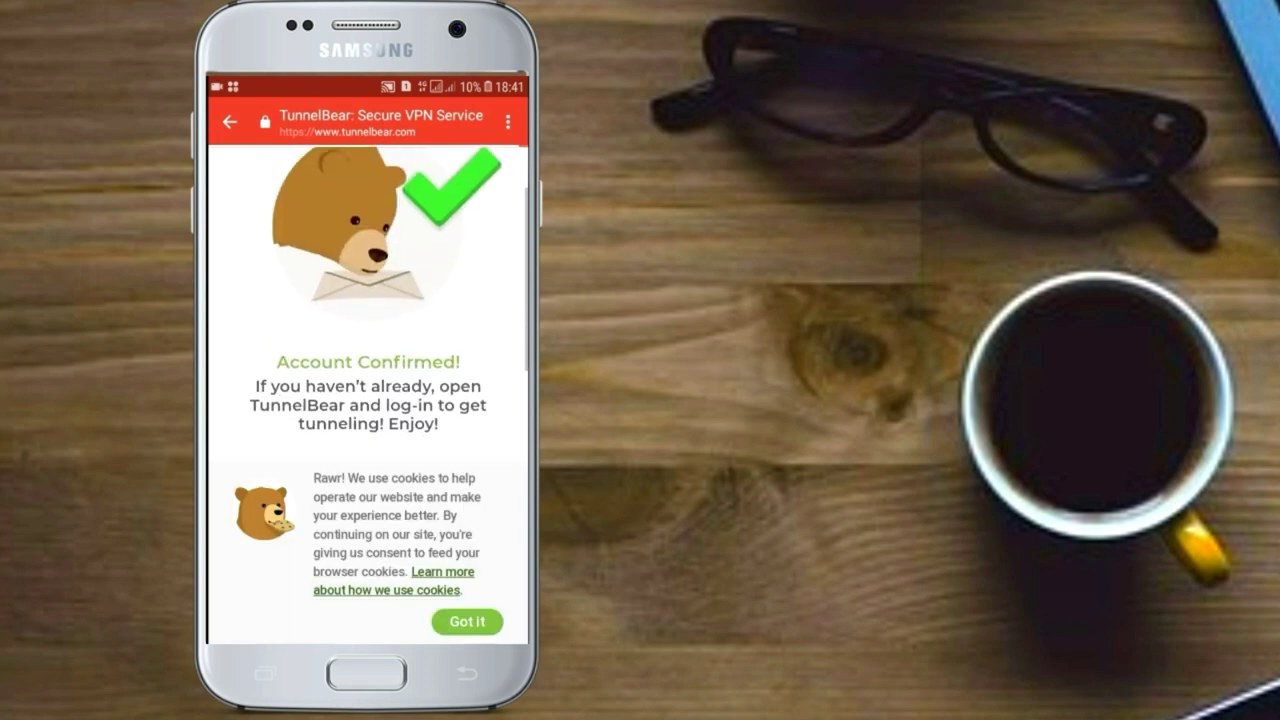
# - Scroll through the TunnelBear 'Account Confirmed!' page in the browser
pyautogui.scroll(-2, 368, 300)
pyautogui.scroll(-5, 368, 300)
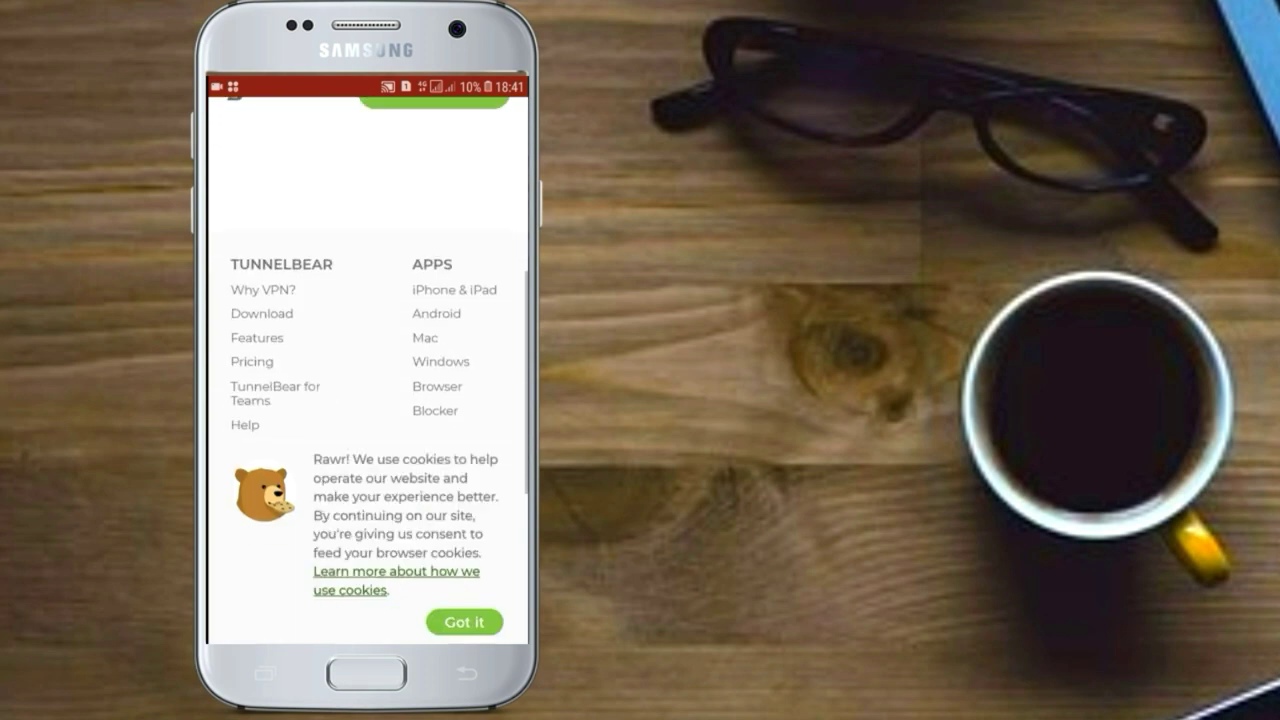
pyautogui.scroll(5, 368, 300)
pyautogui.scroll(3, 368, 300)
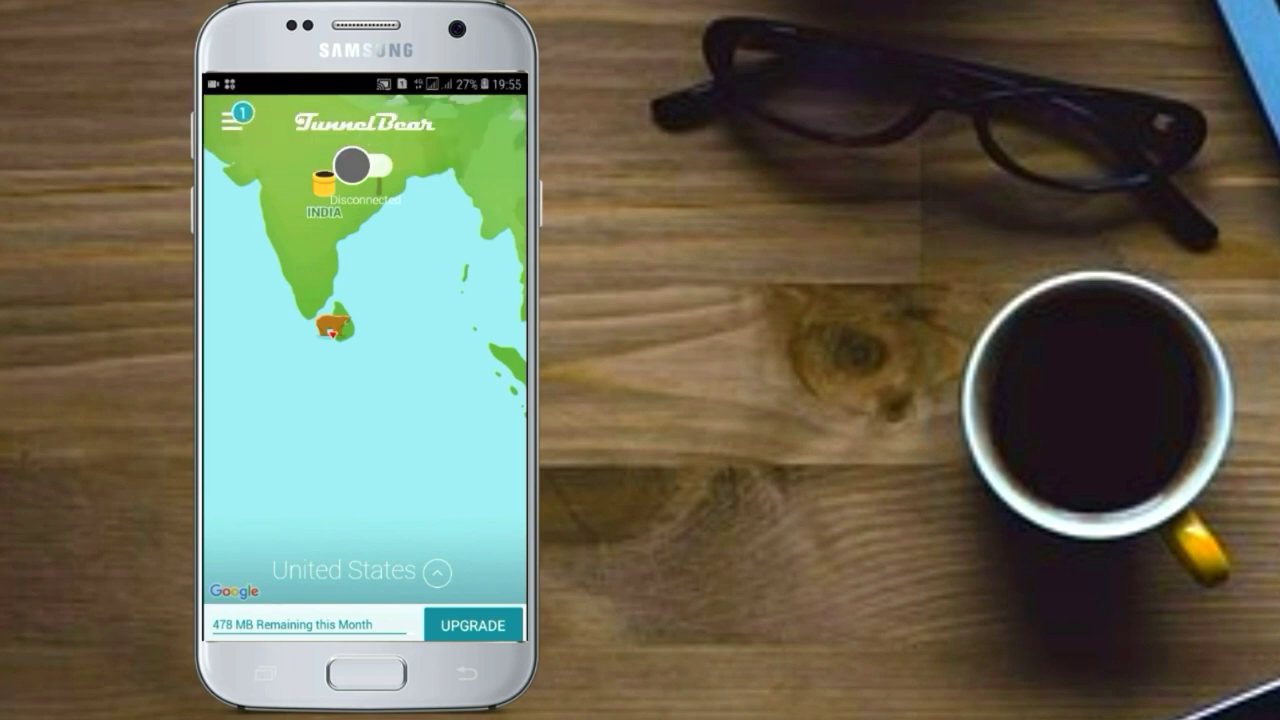
pyautogui.moveTo(281, 275)
pyautogui.mouseDown()
pyautogui.moveTo(271, 408)
pyautogui.moveTo(315, 468)
pyautogui.mouseUp()
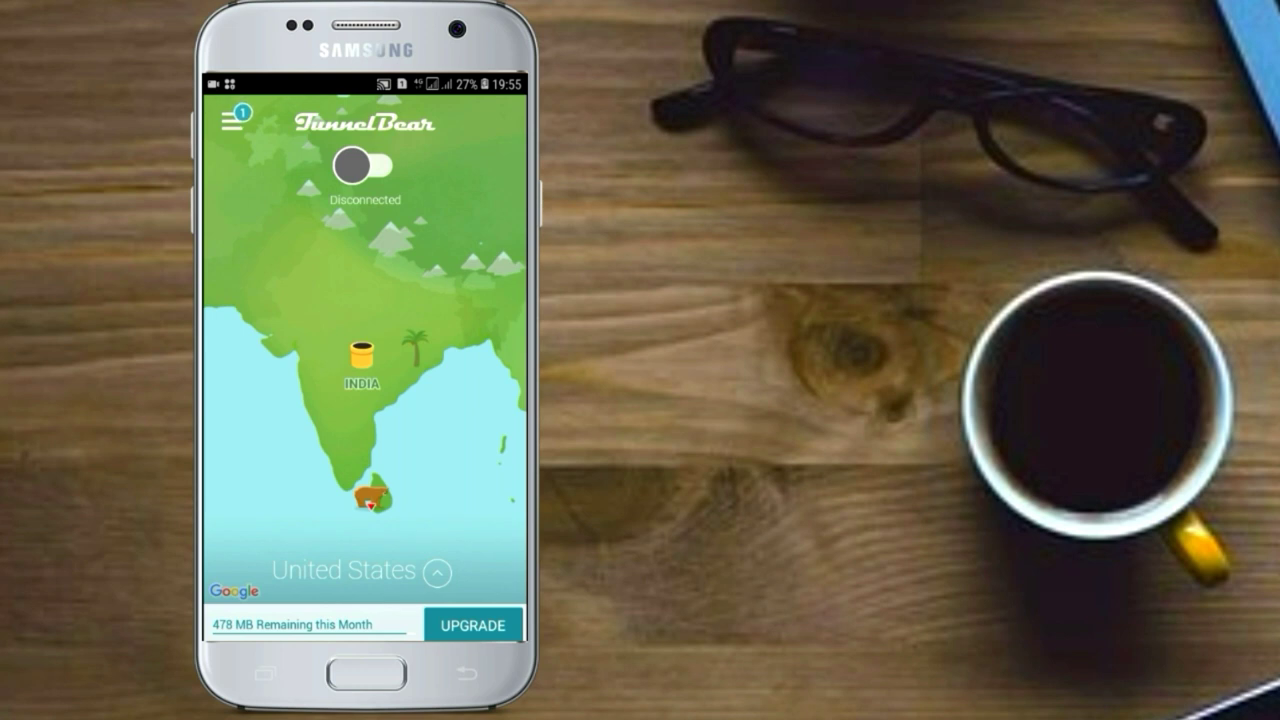
pyautogui.click(231, 121)
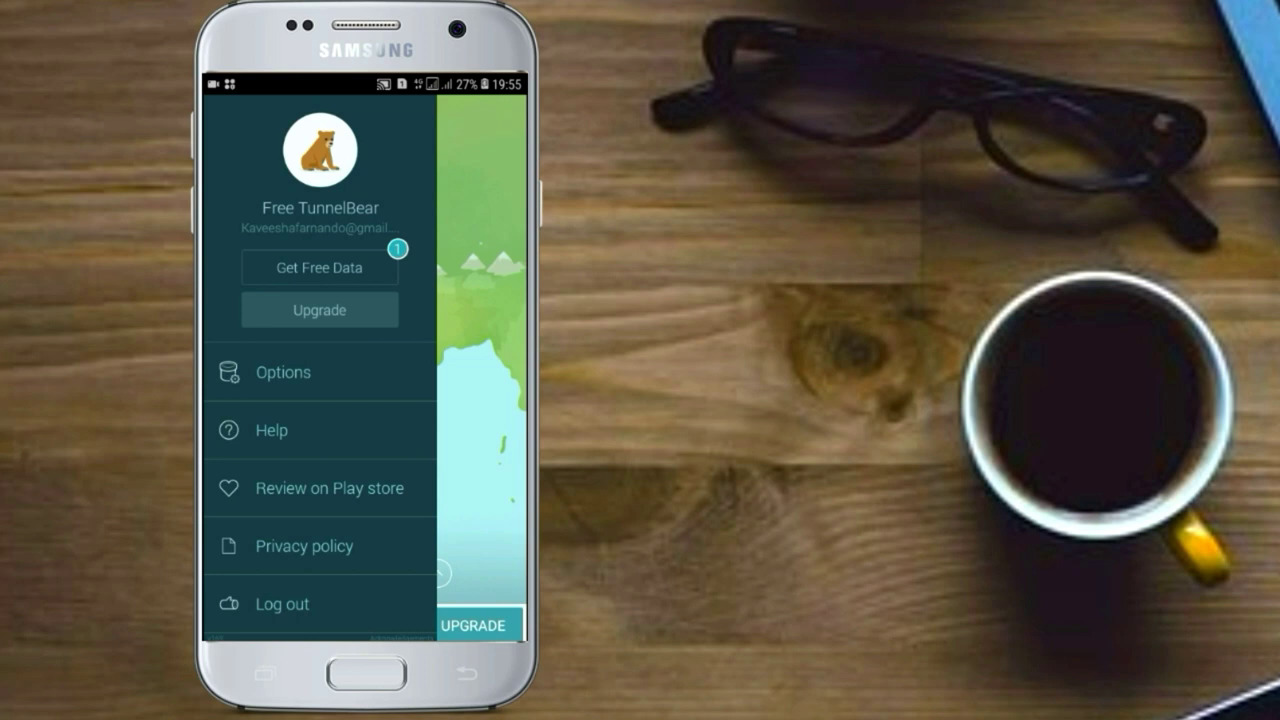
pyautogui.click(291, 255)
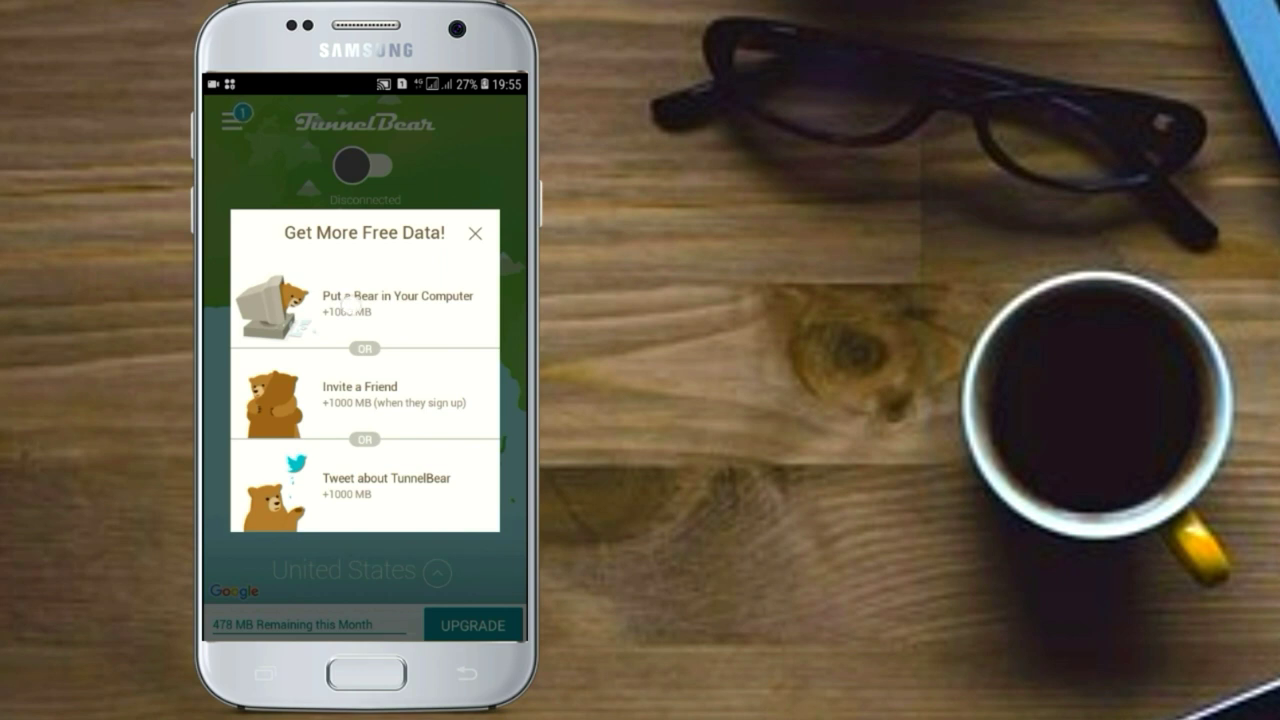
pyautogui.click(342, 287)
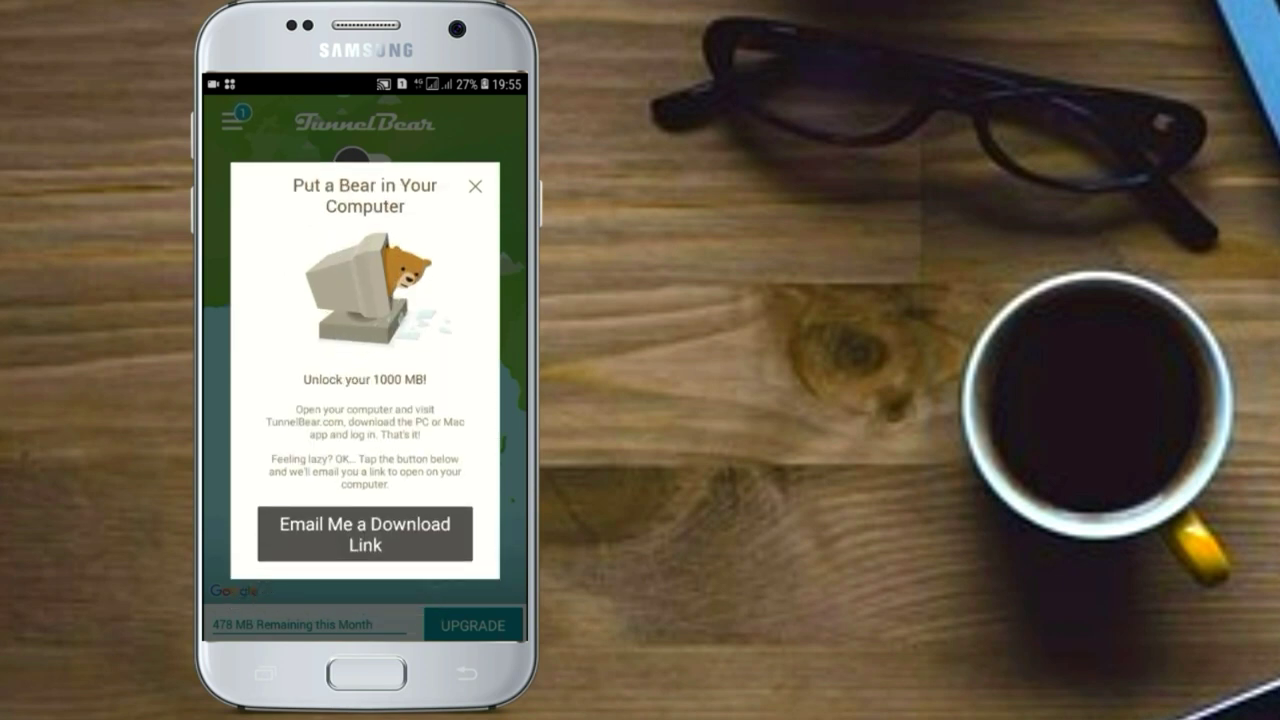
pyautogui.click(475, 186)
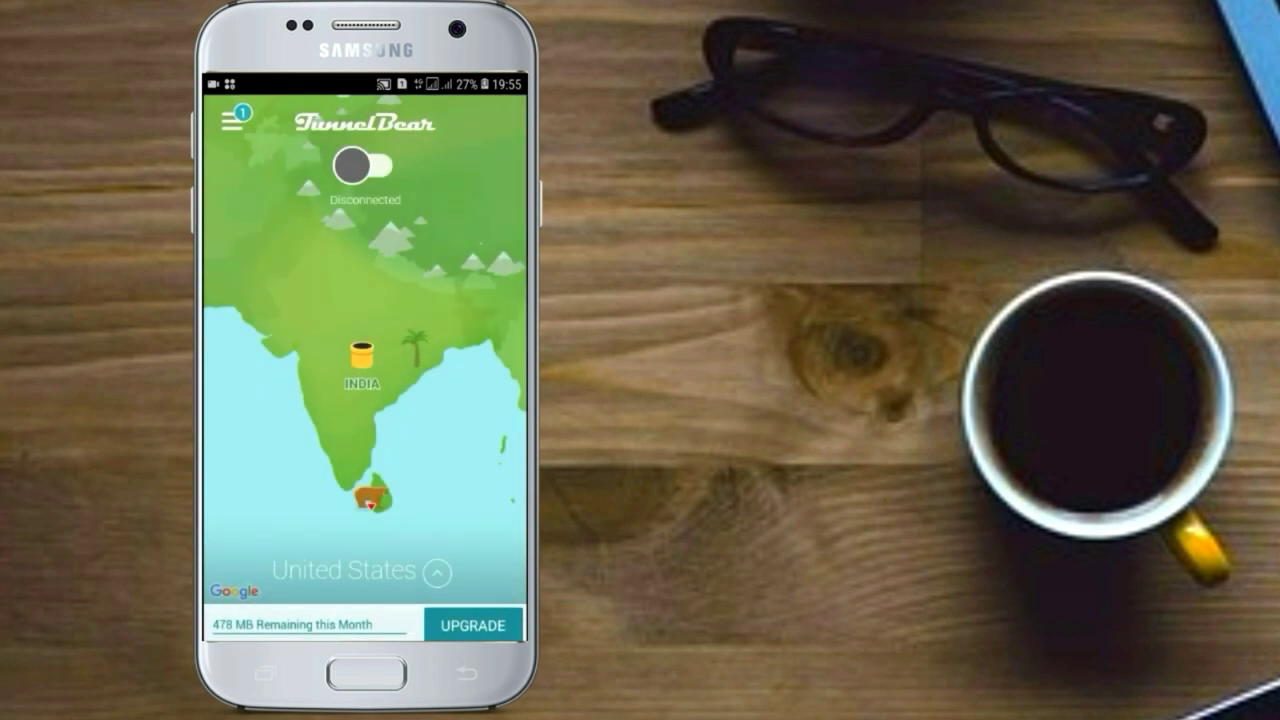
pyautogui.click(232, 120)
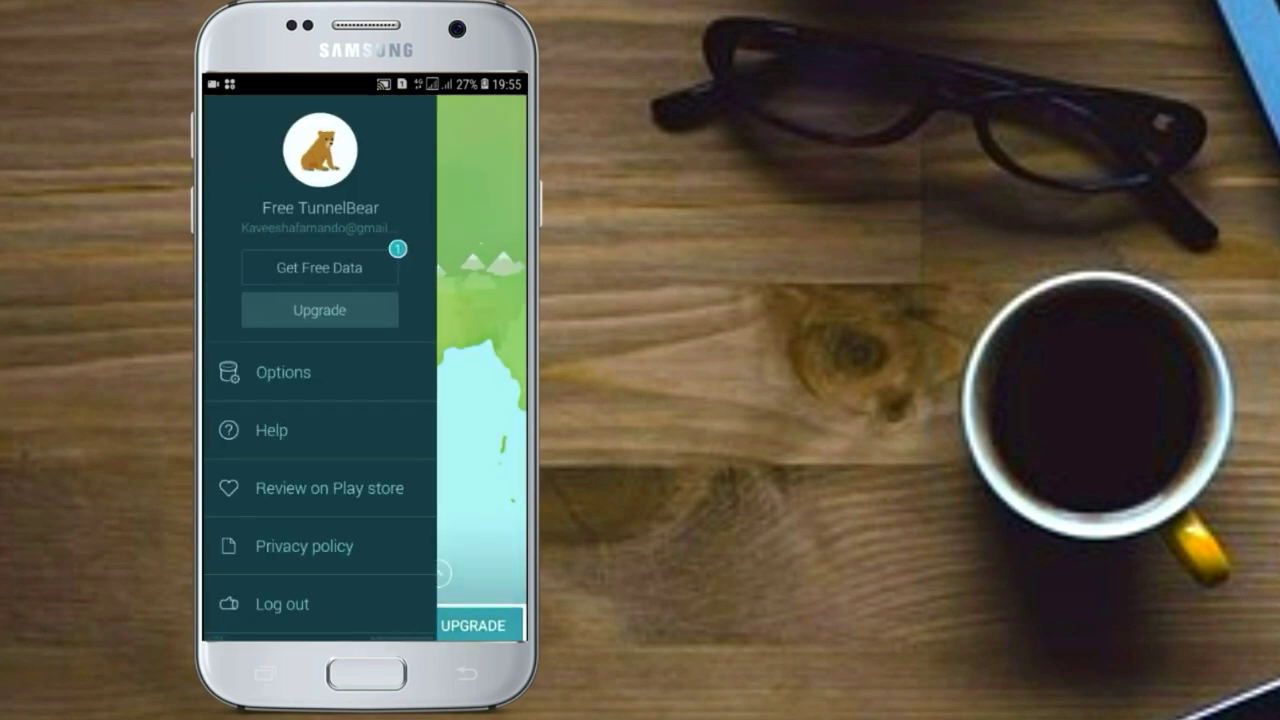
pyautogui.click(280, 268)
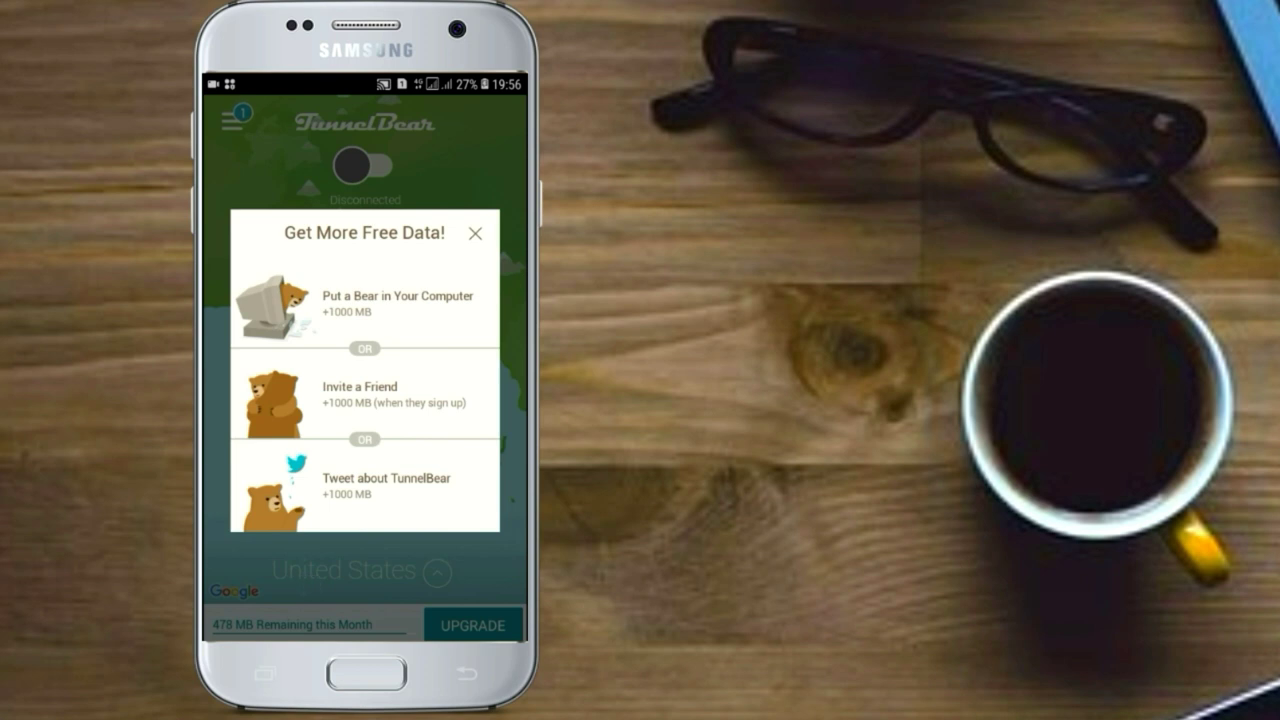
# - Dismiss the free data offers and tunnel to a United States server
pyautogui.click(475, 233)
pyautogui.click(436, 572)
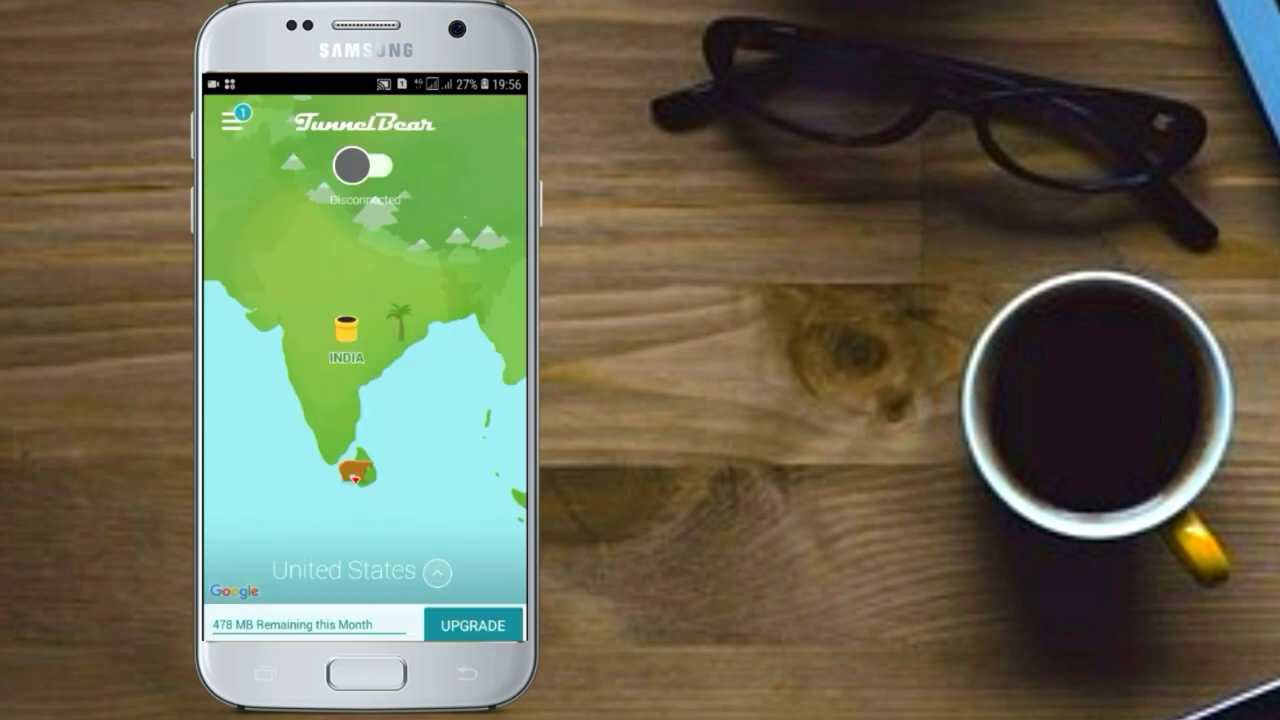
pyautogui.scroll(-5, 365, 400)
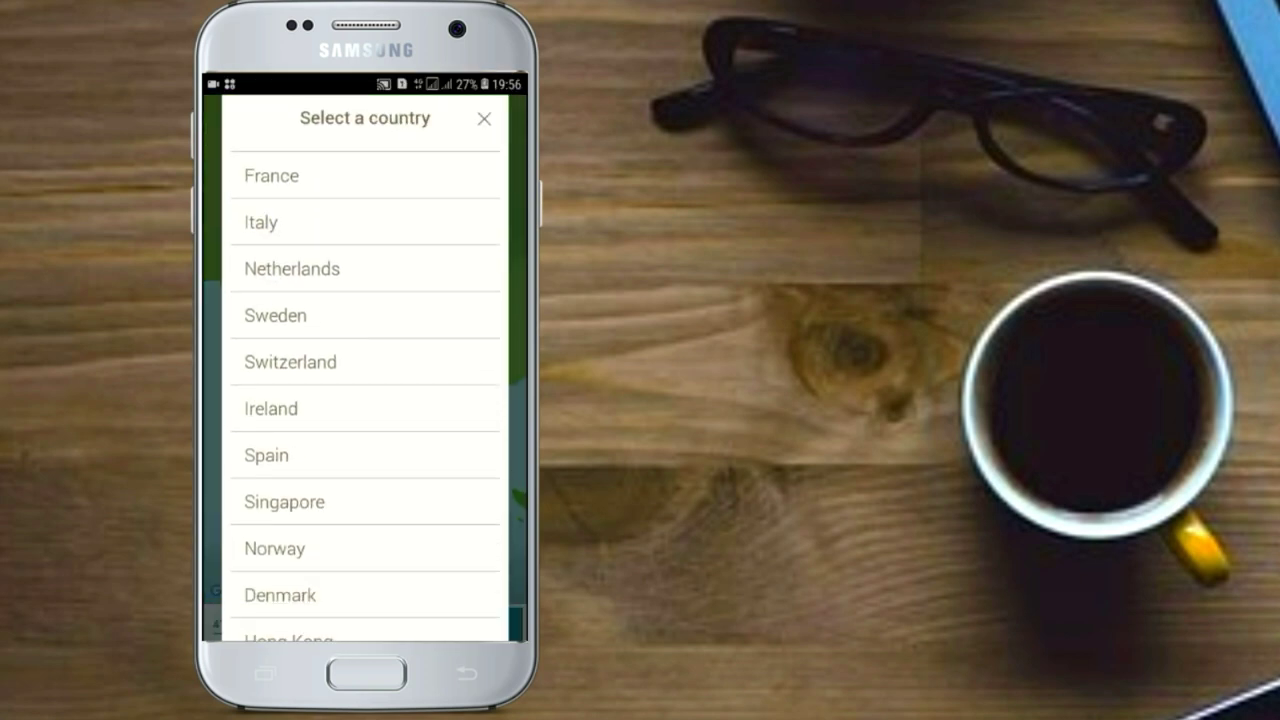
pyautogui.moveTo(278, 413); pyautogui.dragTo(278, 227)
pyautogui.moveTo(262, 330); pyautogui.dragTo(257, 520)
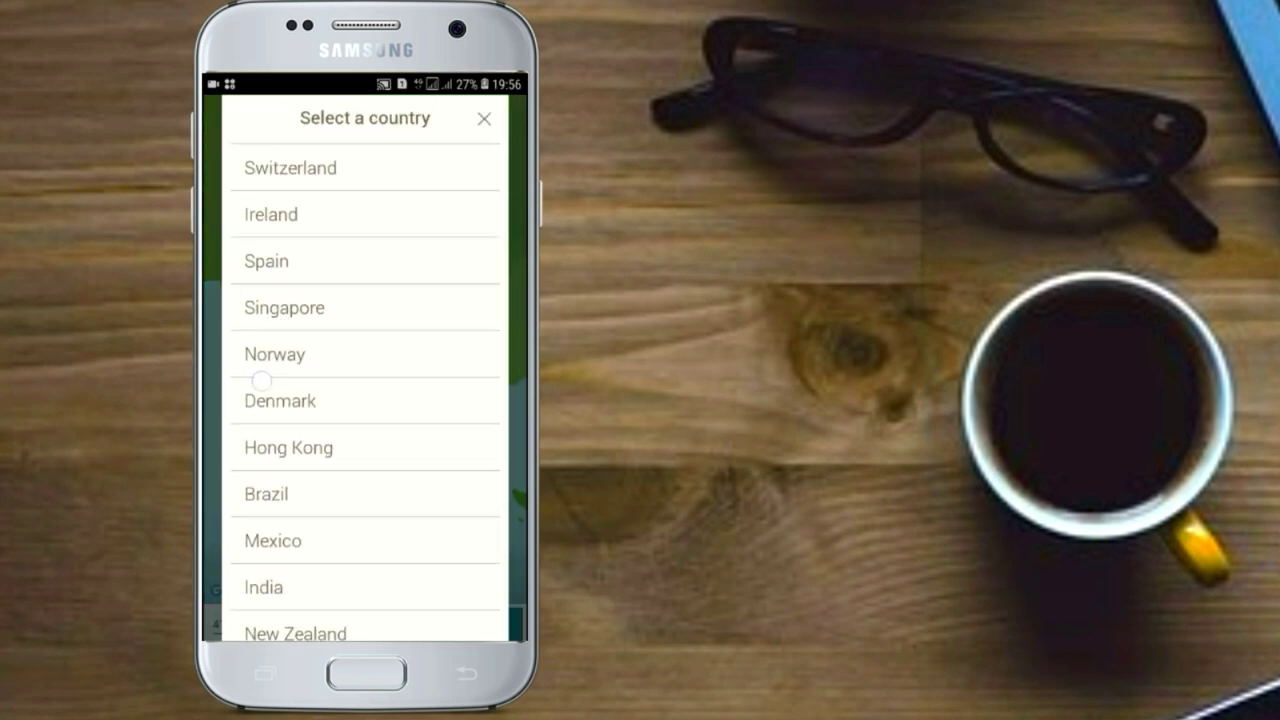
pyautogui.click(288, 212)
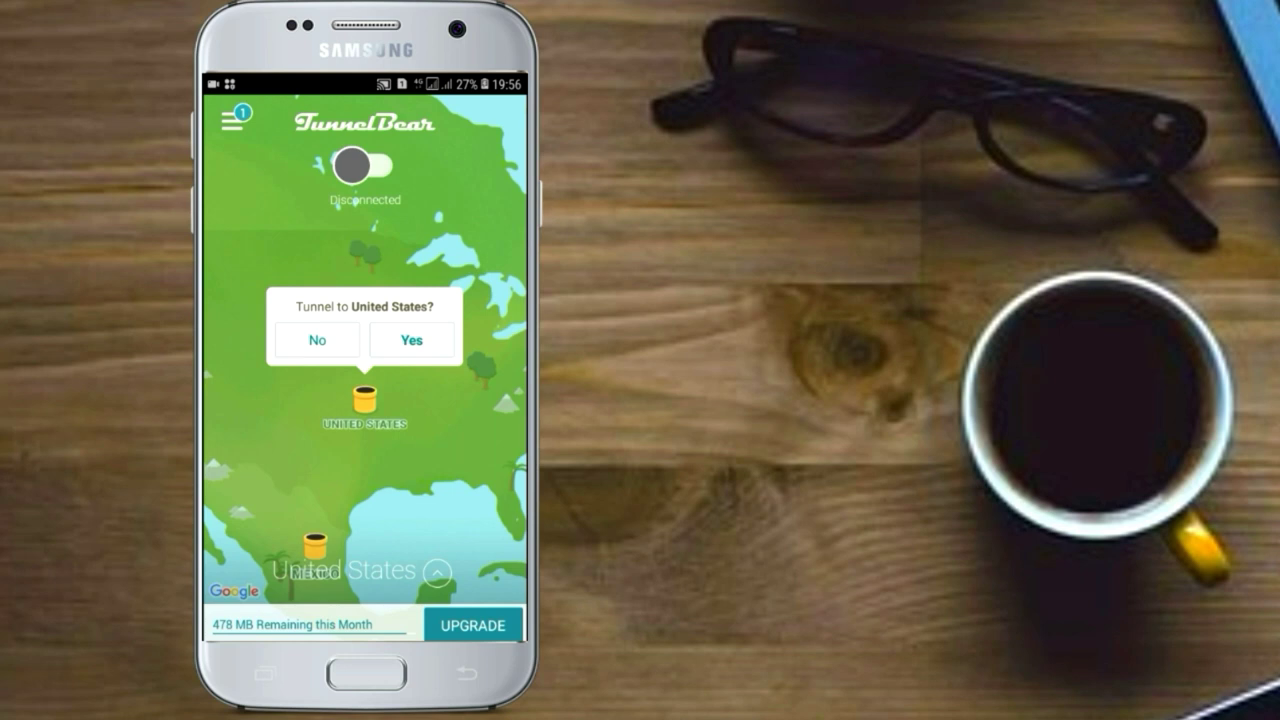
pyautogui.click(411, 340)
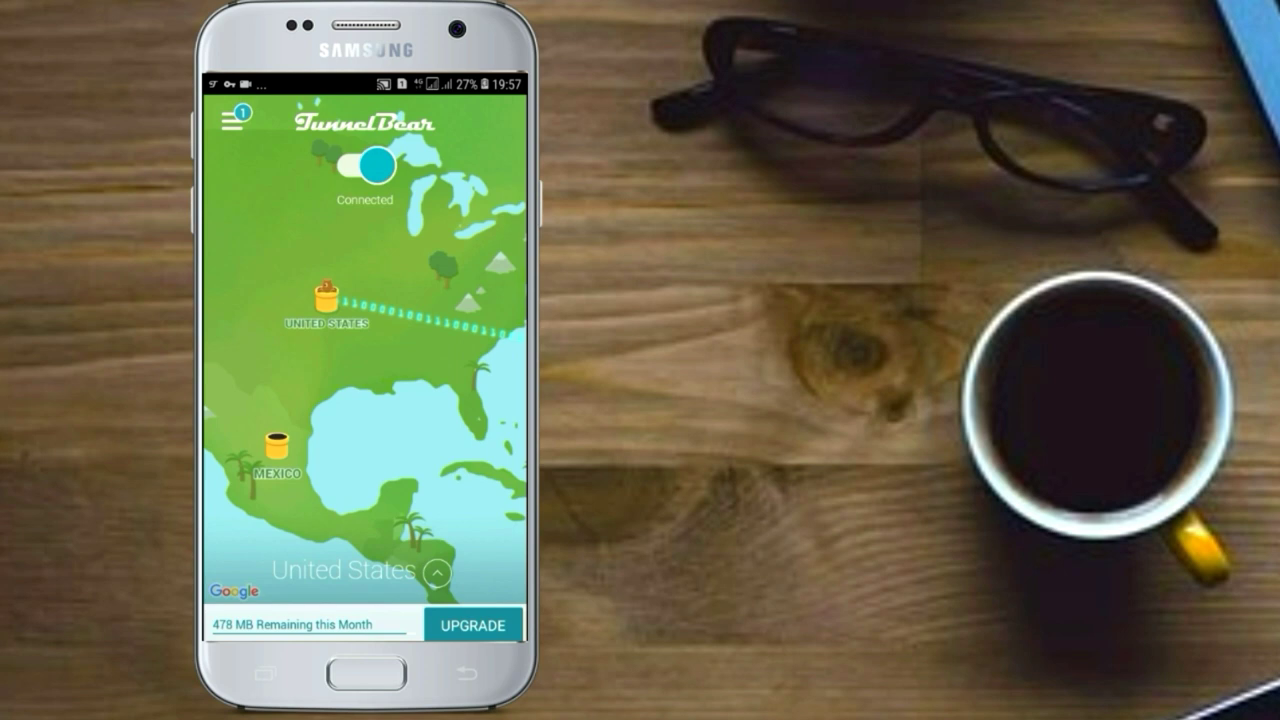
pyautogui.click(231, 120)
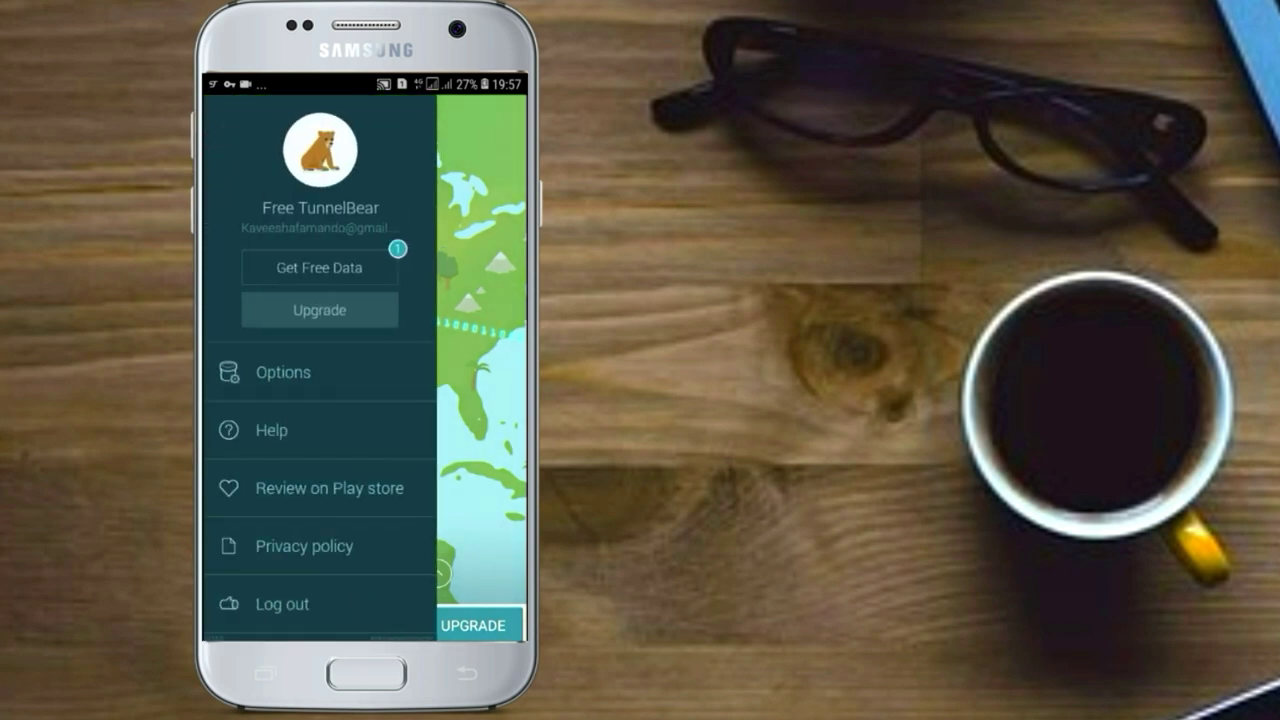
pyautogui.click(278, 274)
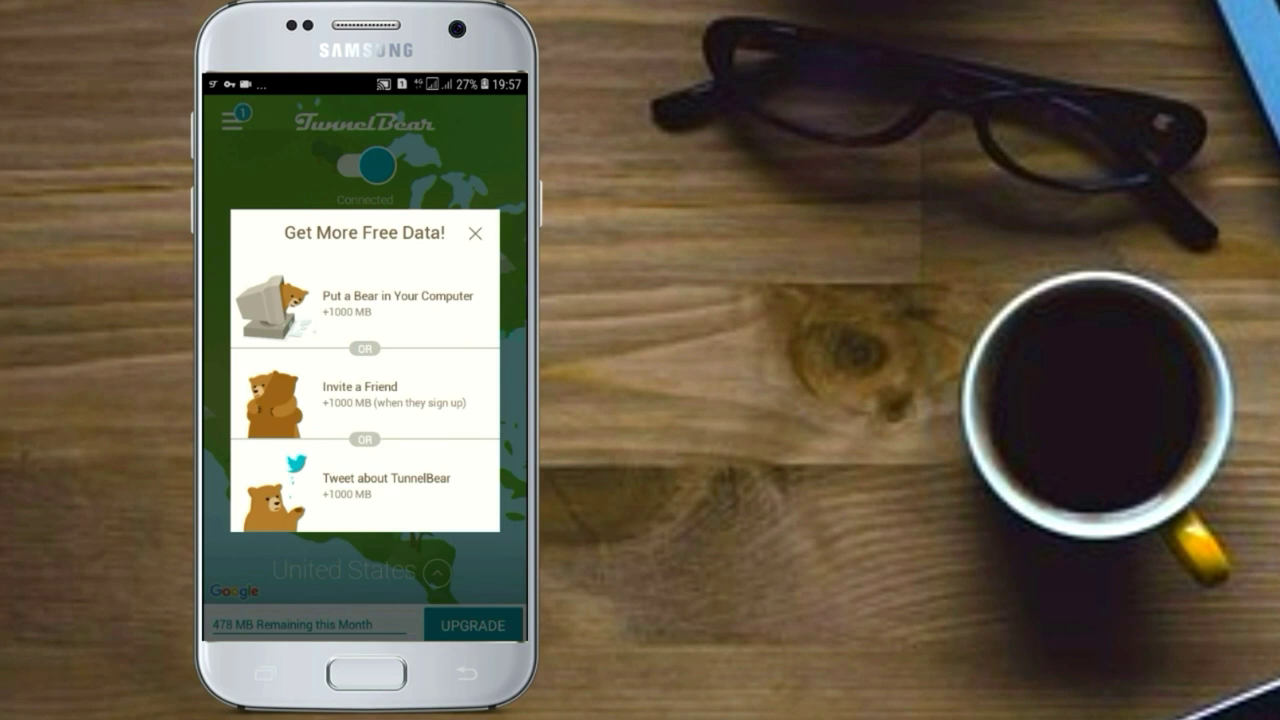
pyautogui.press('Escape')
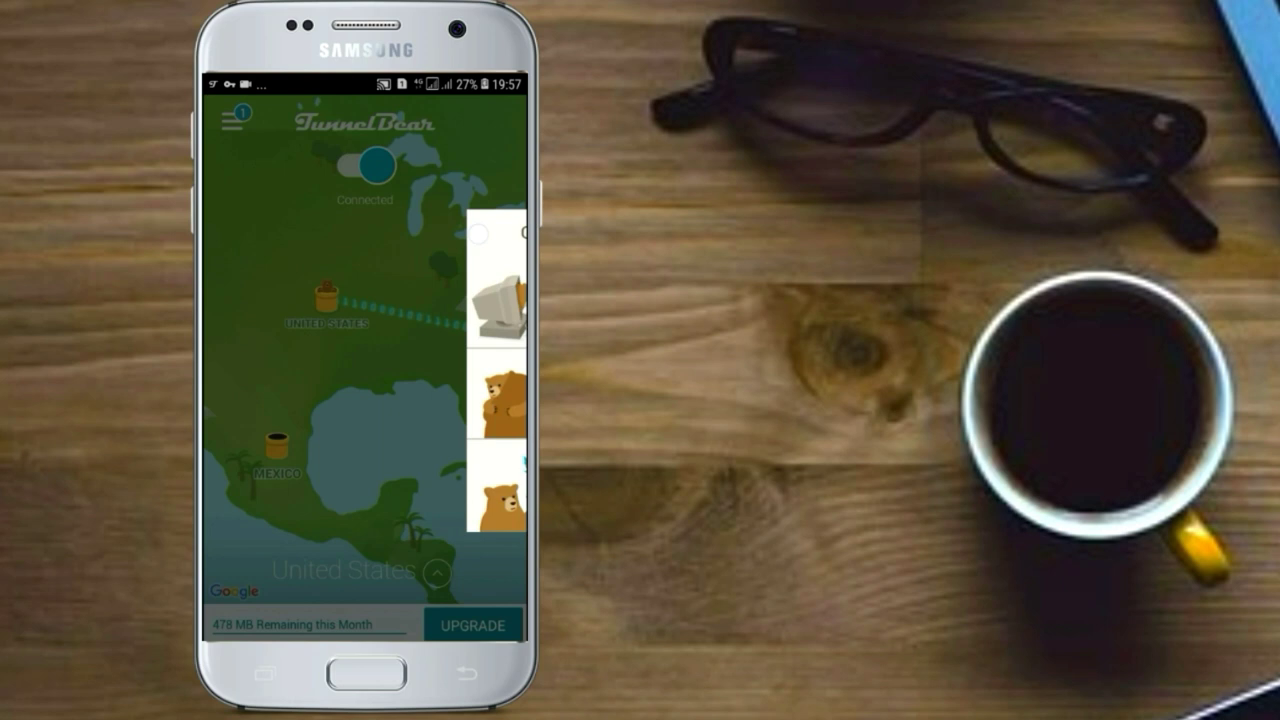